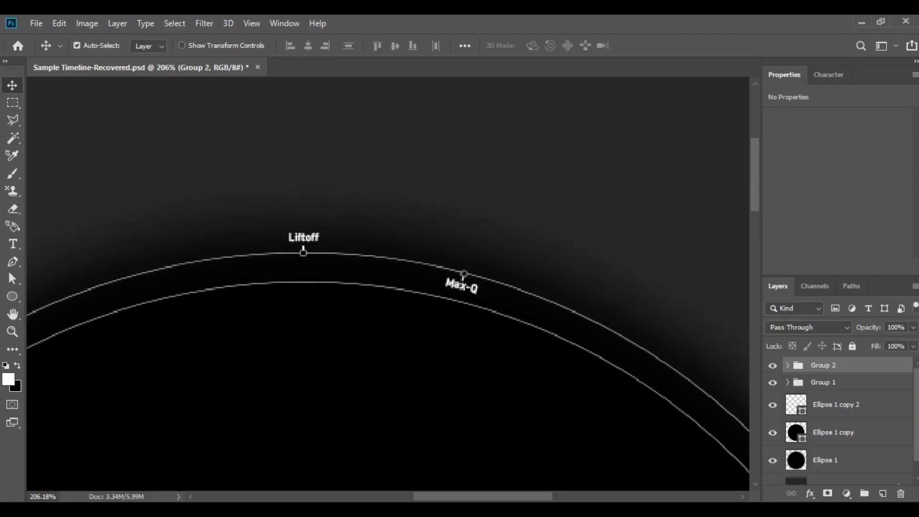
left_click(772, 365)
left_click(771, 365)
left_click(772, 382)
key("ctrl+comma")
key("ctrl+comma")
Duplicate the Liftoff group, rotating the copy clockwise along the arc past Max-Q and placing it above Group 2 in the layer stack
left_click(822, 382)
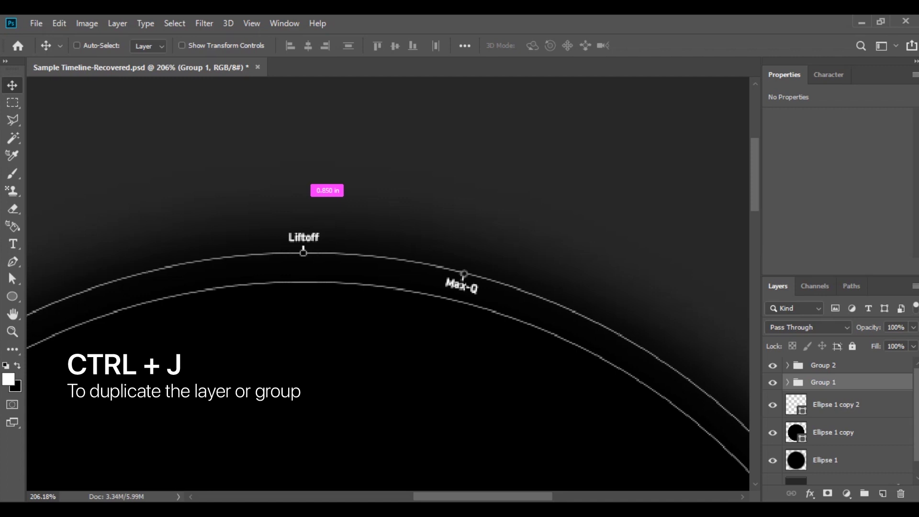
key("ctrl+j")
key("ctrl+t")
left_click_drag(371, 161, 682, 258)
key("Return")
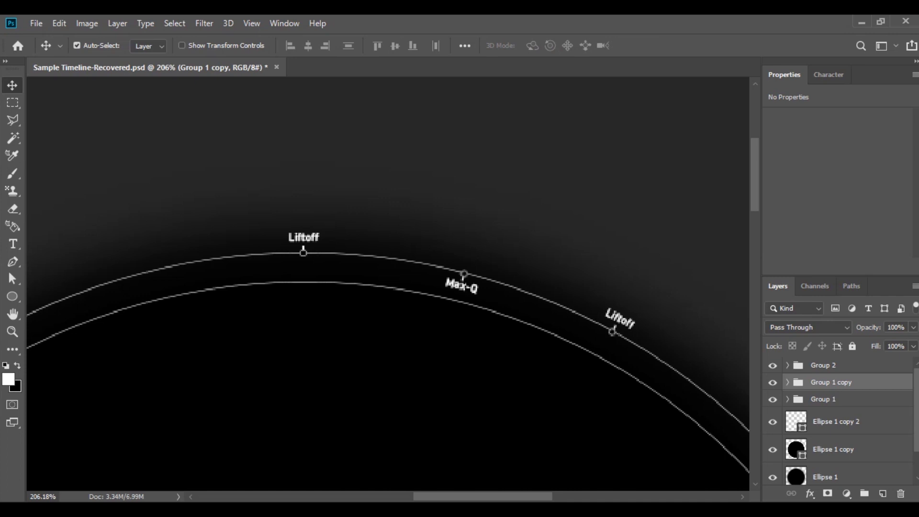
key("ctrl+bracketright")
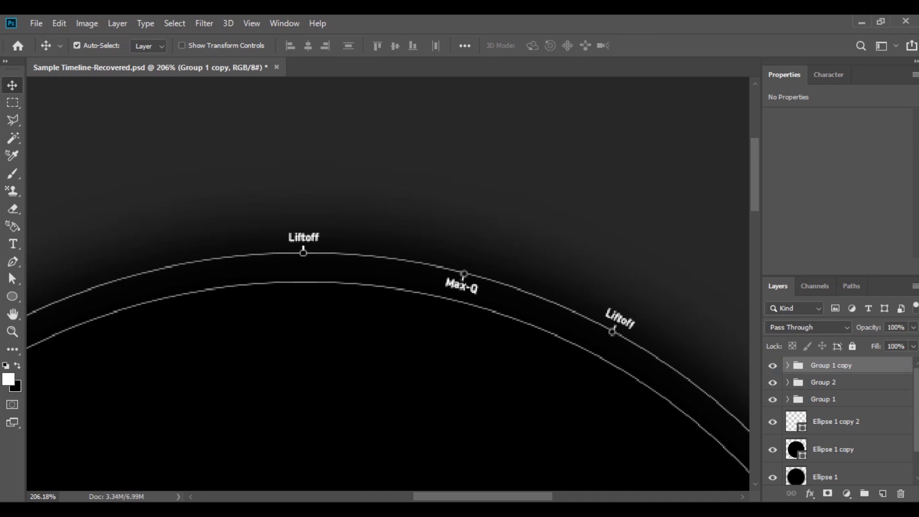
left_click(787, 365)
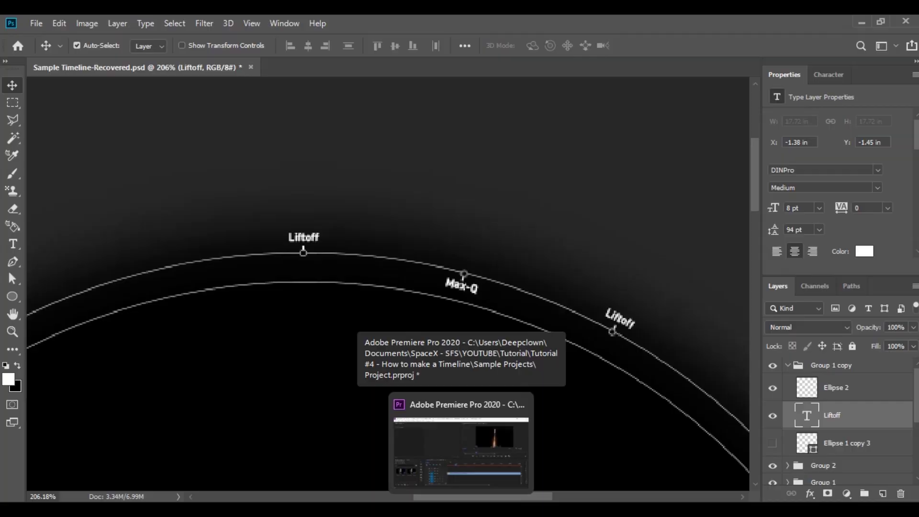
Switch to Premiere Pro and add a sequence marker at frame 3672 of the launch recording
left_click(461, 418)
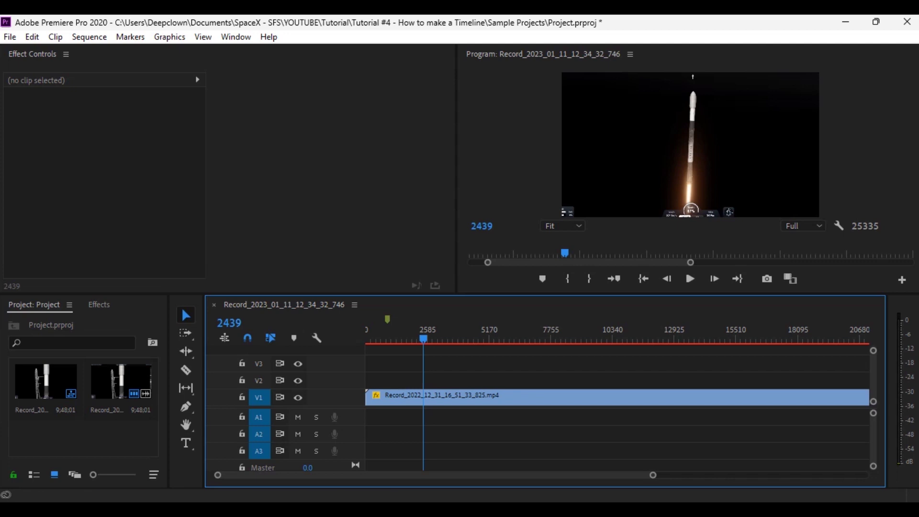
left_click(484, 397)
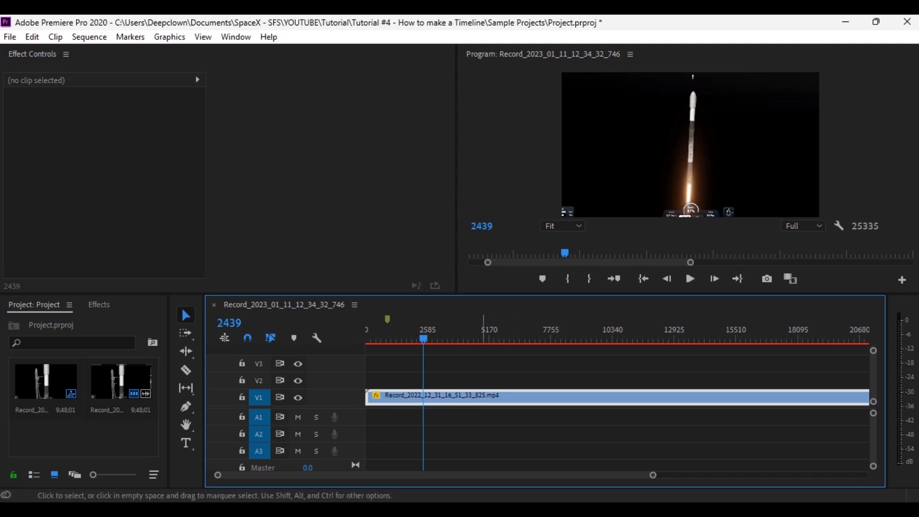
mouse_move(423, 338)
left_mouse_down()
mouse_move(589, 339)
mouse_move(381, 338)
mouse_move(433, 335)
left_mouse_up()
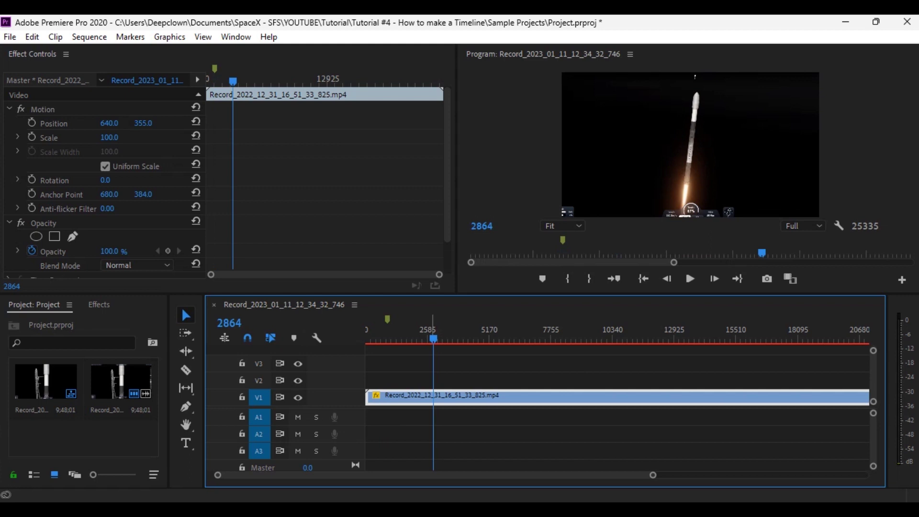
left_click_drag(434, 335, 443, 335)
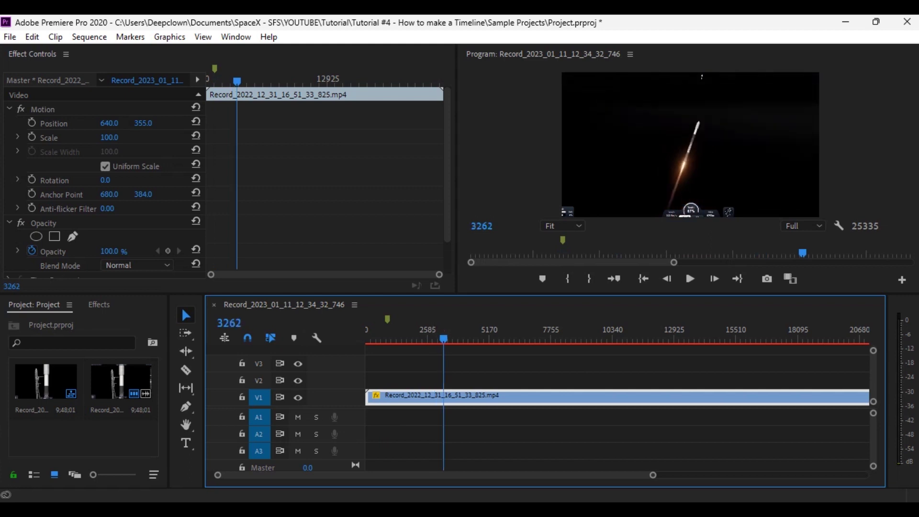
key("grave")
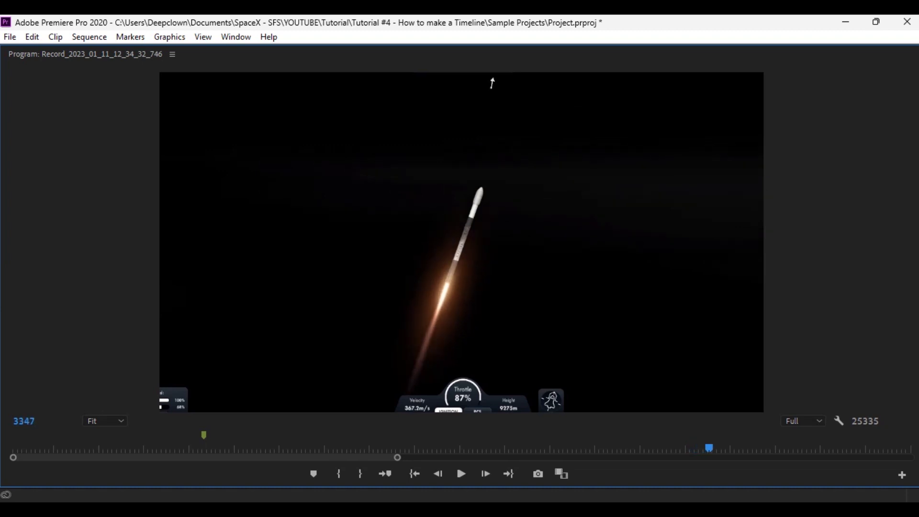
key("grave")
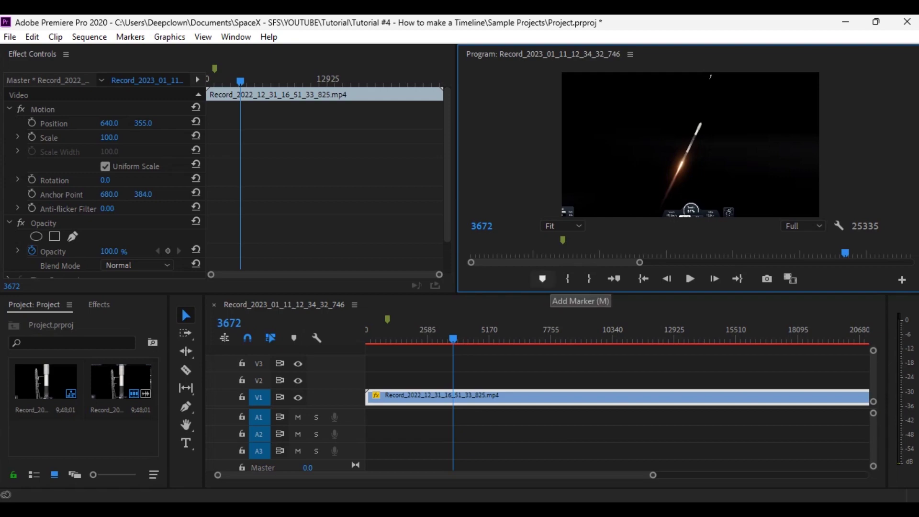
left_click(542, 278)
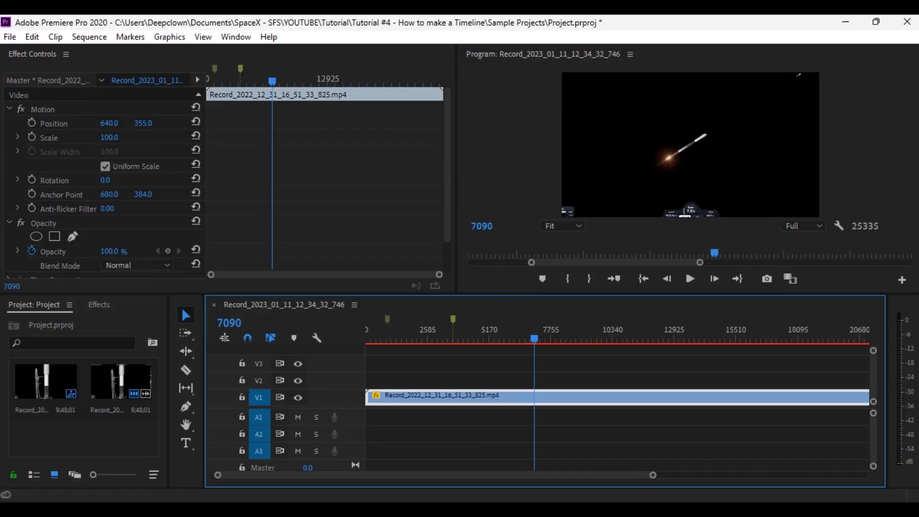
Find the moment the first-stage engine flame goes out before stage separation and add a sequence marker at frame 6854
left_click_drag(534, 339, 525, 339)
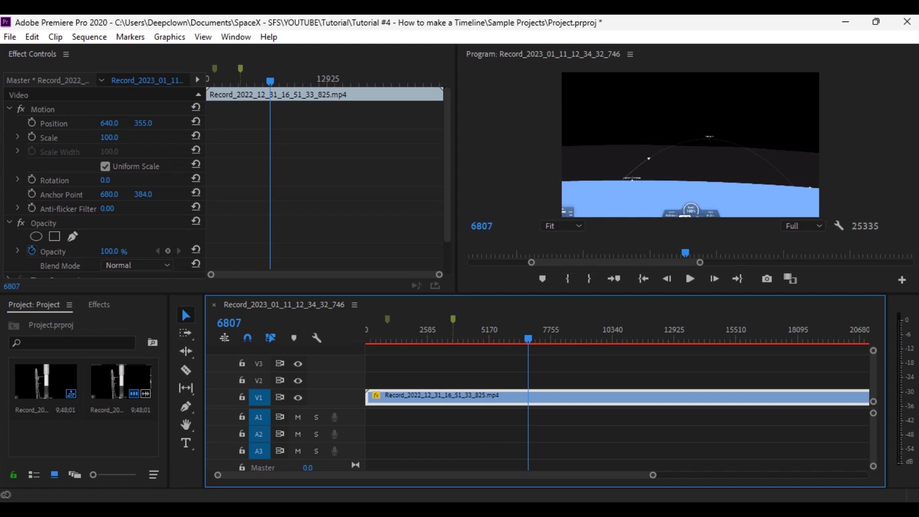
key("space")
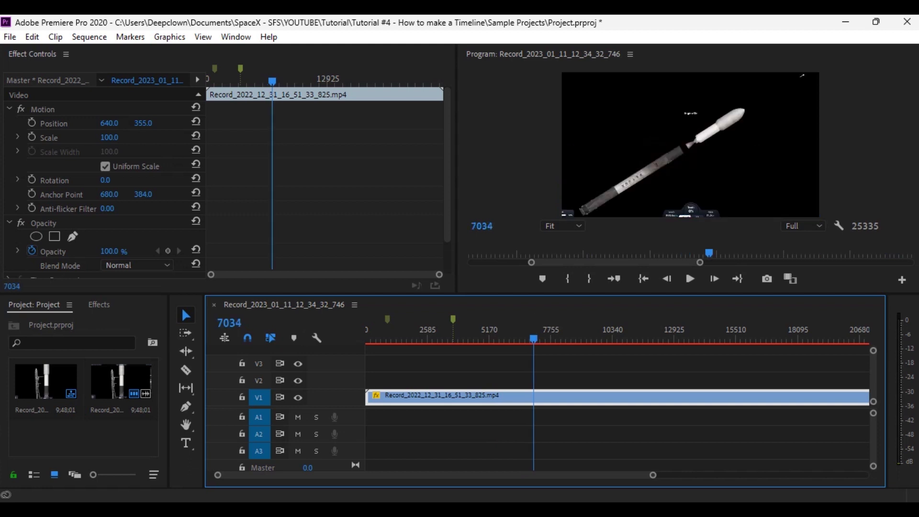
key("shift+Left")
key("shift+Left")
key("shift+Left")
key("shift+Left")
key("shift+Left")
key("shift+Left")
key("shift+Left")
key("shift+Left")
key("shift+Left")
key("shift+Left")
key("shift+Left")
key("shift+Left")
key("shift+Left")
key("shift+Left")
key("shift+Left")
key("shift+Left")
key("shift+Left")
key("shift+Left")
key("shift+Left")
key("shift+Left")
key("shift+Left")
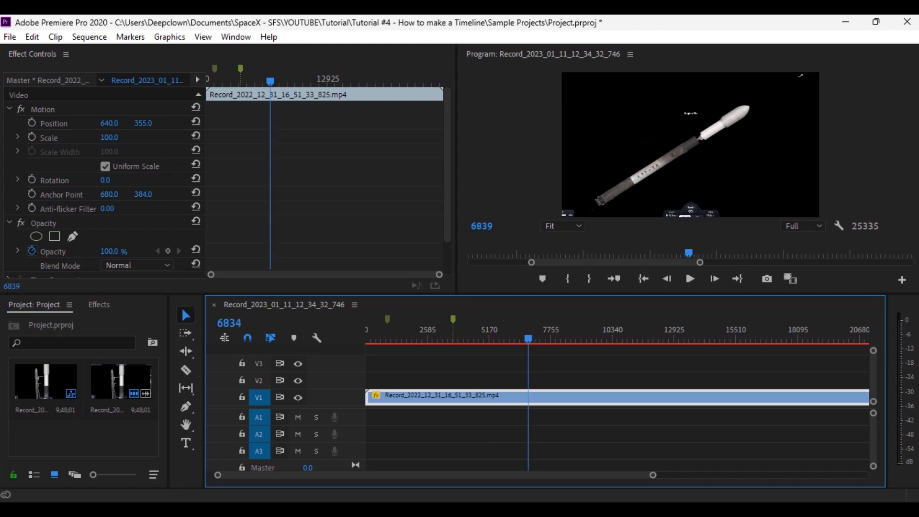
key("shift+Right")
key("shift+Right")
key("shift+Right")
key("shift+Right")
key("shift+Right")
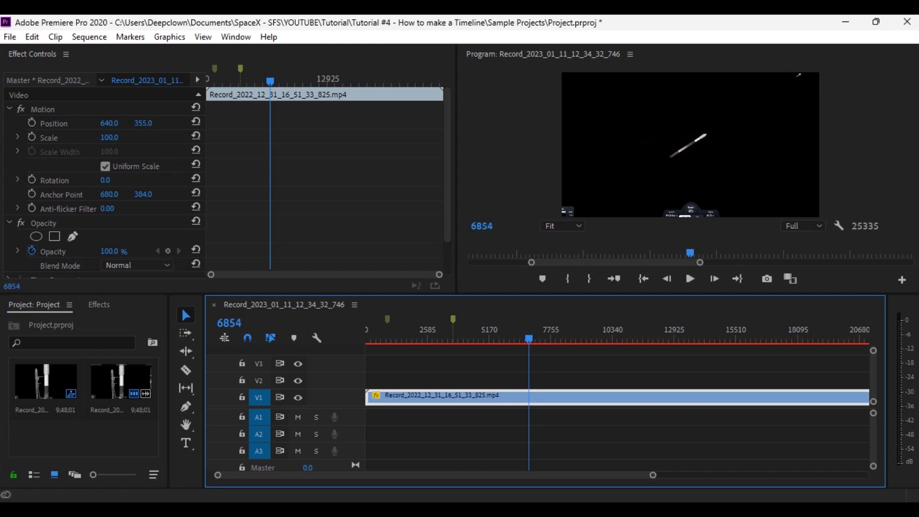
key("m")
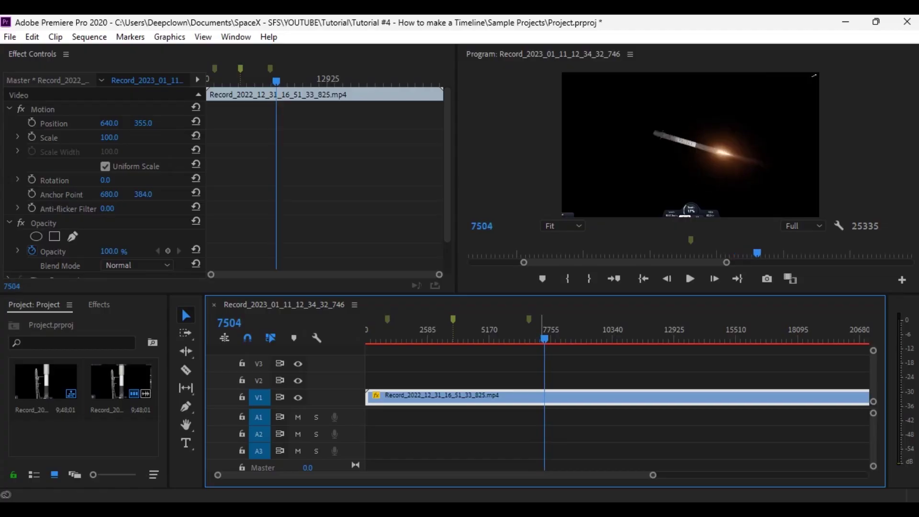
Step back to just before the separated booster's engine reignites and add a sequence marker at frame 7479
key("shift+Left")
key("shift+Left")
key("shift+Left")
key("shift+Left")
key("shift+Left")
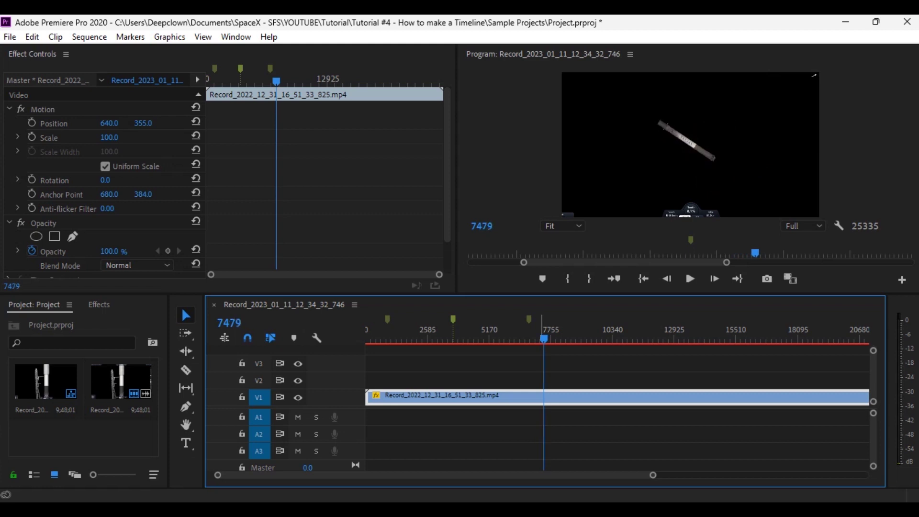
left_click(542, 278)
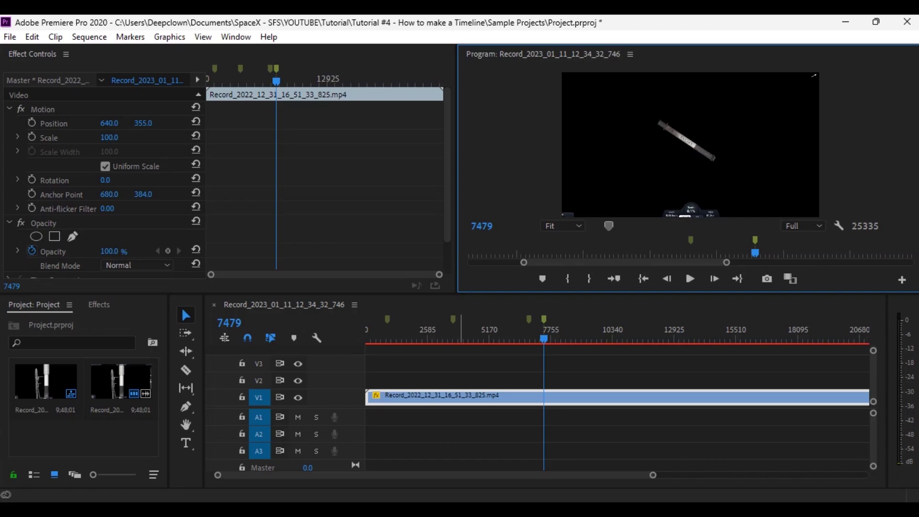
Switch back to Photoshop and change the duplicated Liftoff label on the arc past Max-Q to MECO
key("alt+Tab")
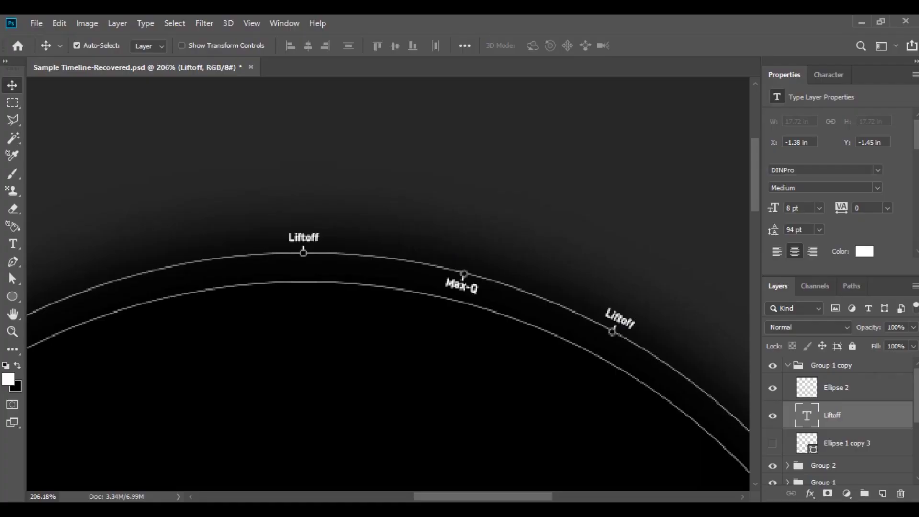
scroll(632, 294, "down", 2)
scroll(632, 295, "up", 3)
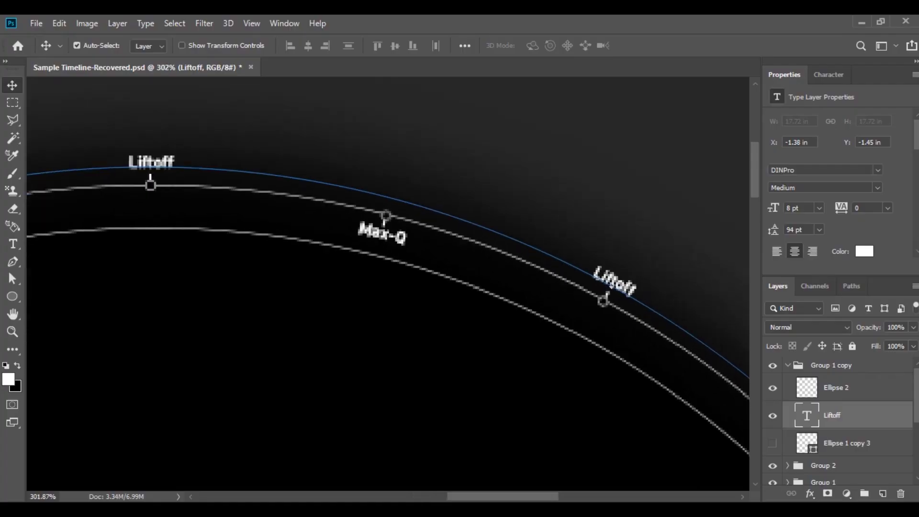
key("t")
double_click(601, 282)
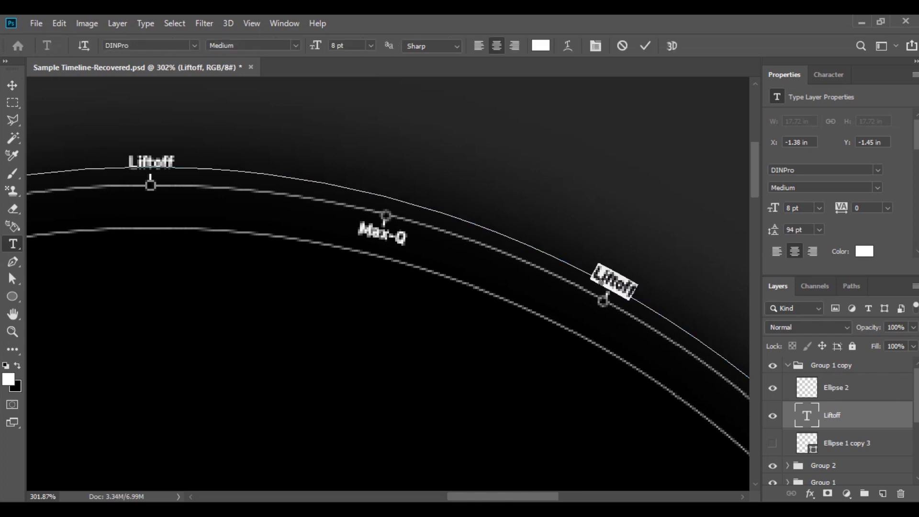
type("MECO")
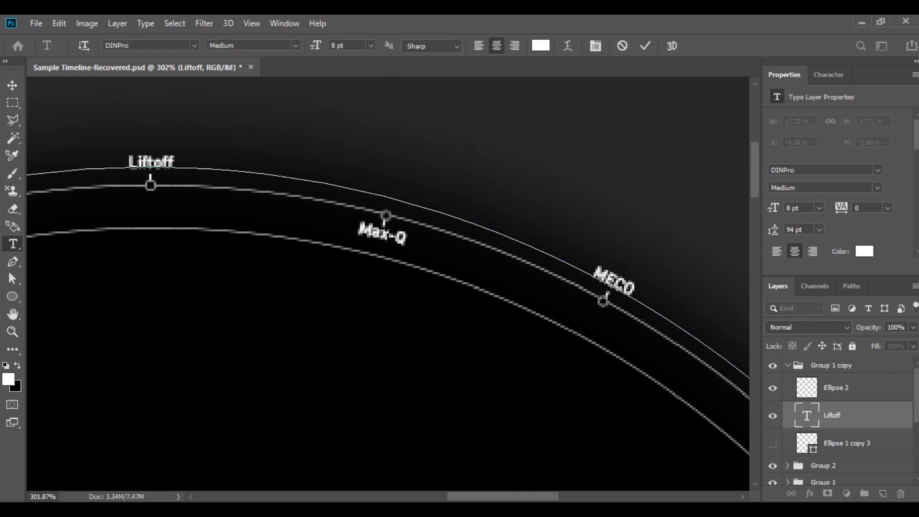
key("ctrl+Return")
key("v")
Rotate the Max-Q group slightly counter-clockwise along the arc, closer to Liftoff, to match the marker spacing in the Premiere Pro timeline
left_click(787, 365)
left_click(823, 382)
key("ctrl")
key("ctrl+t")
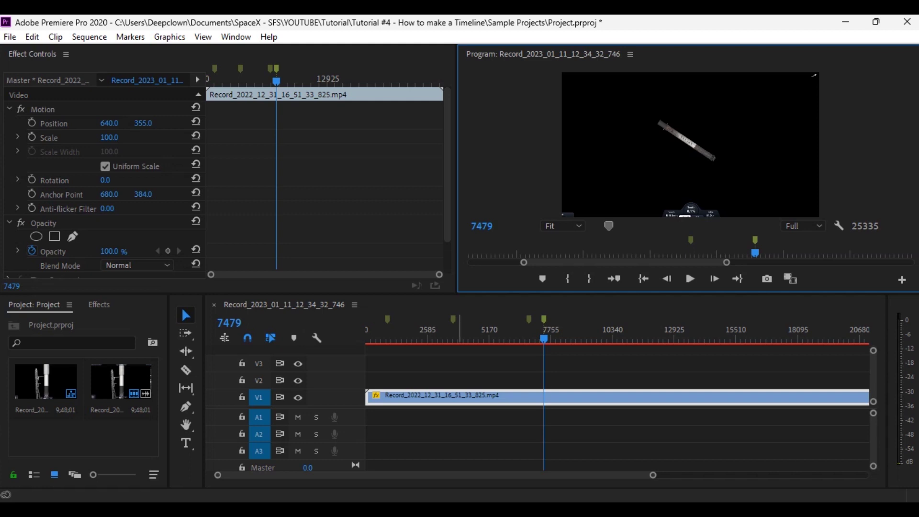
key("alt+Tab")
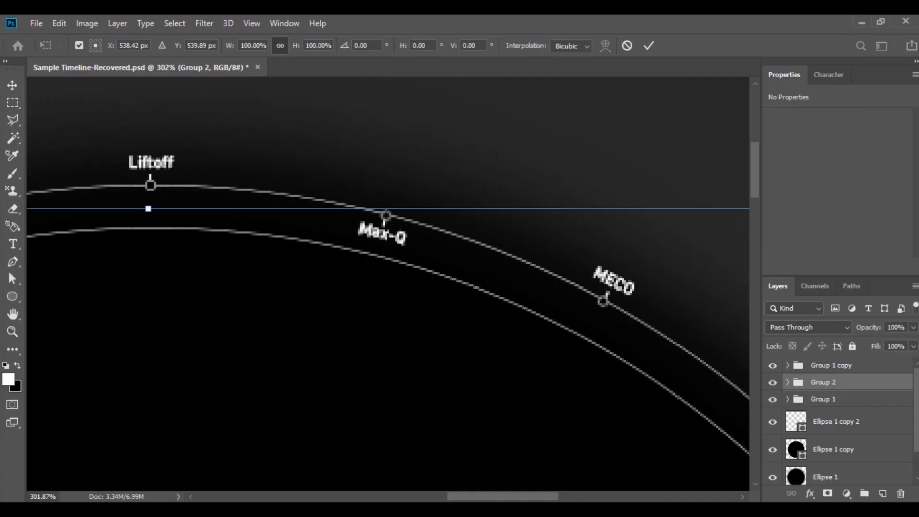
left_click_drag(468, 174, 443, 164)
key("Return")
Duplicate the Max-Q group and rotate the copy clockwise along the arc to just past the MECO marker
scroll(358, 110, "down", 2)
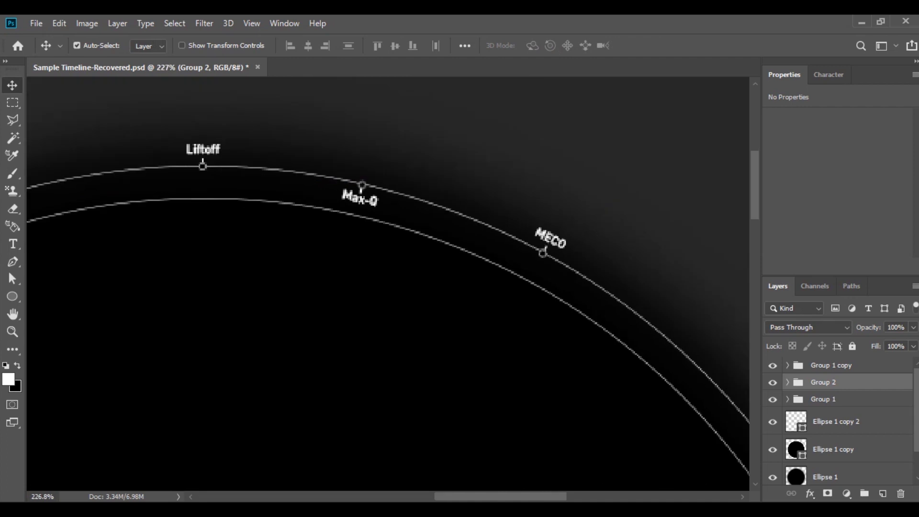
key("ctrl")
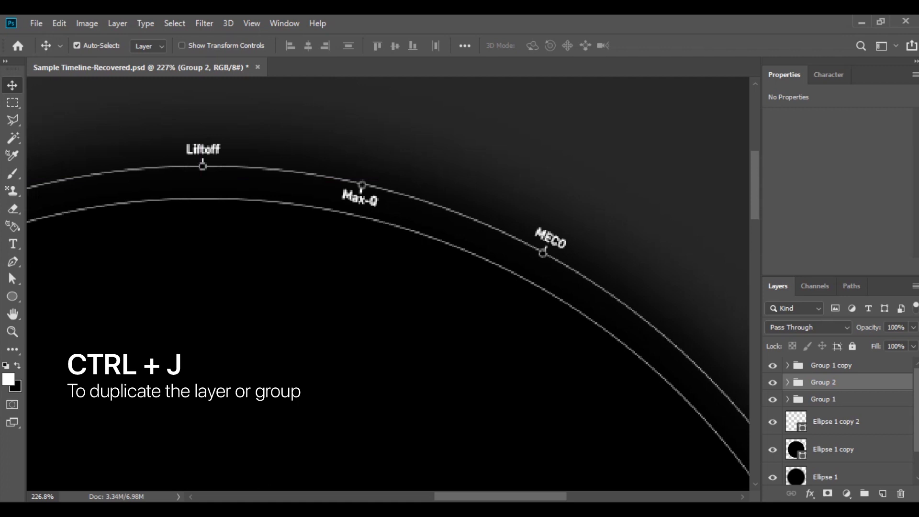
key("ctrl+j")
key("ctrl+t")
left_click_drag(201, 180, 410, 209)
key("Return")
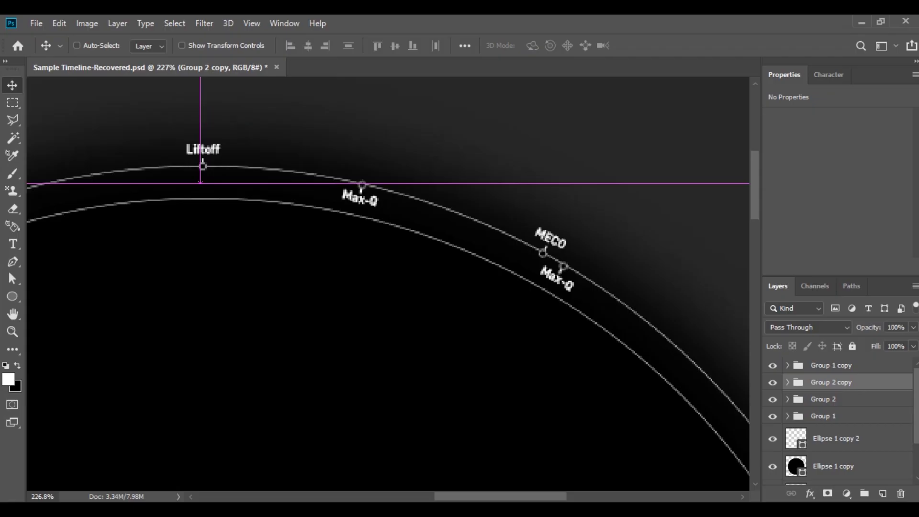
left_click_drag(596, 145, 596, 148)
key("Return")
Change the duplicated Max-Q label just past MECO to Boostback
key("t")
left_click(556, 284)
key("ctrl+a")
type("Boostback")
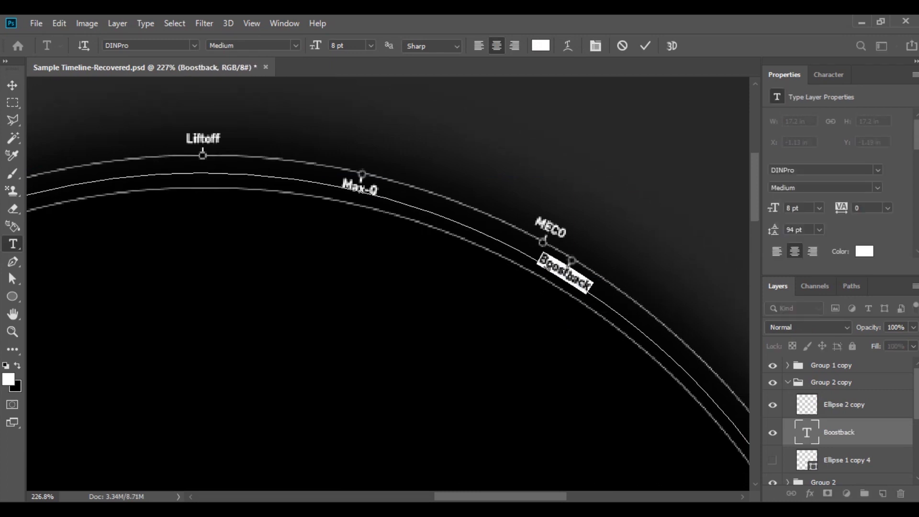